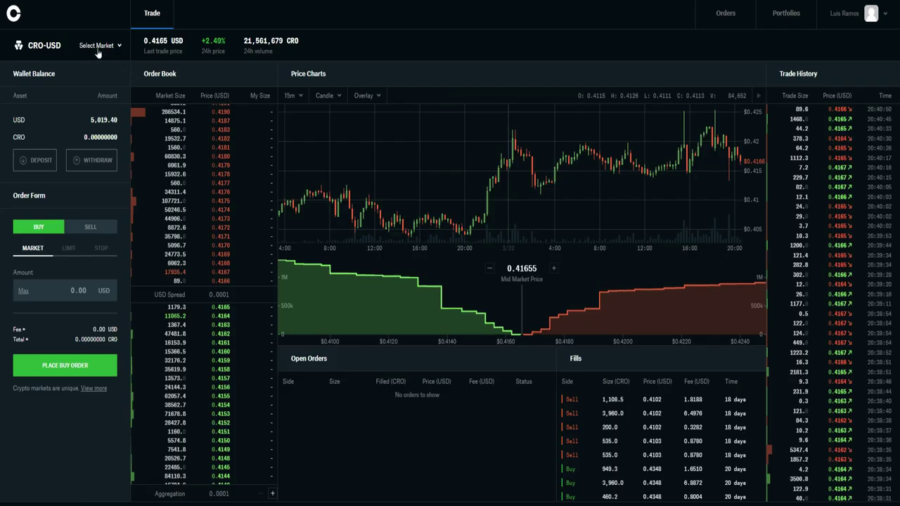
# Switch the trading market from CRO-USD to ETH-USD using the list of fiat markets.
pyautogui.click(96, 45)
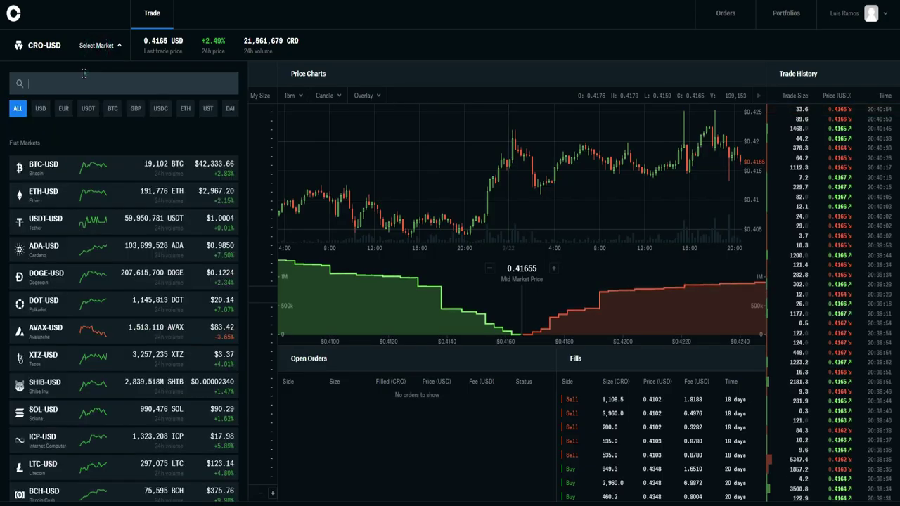
pyautogui.click(80, 75)
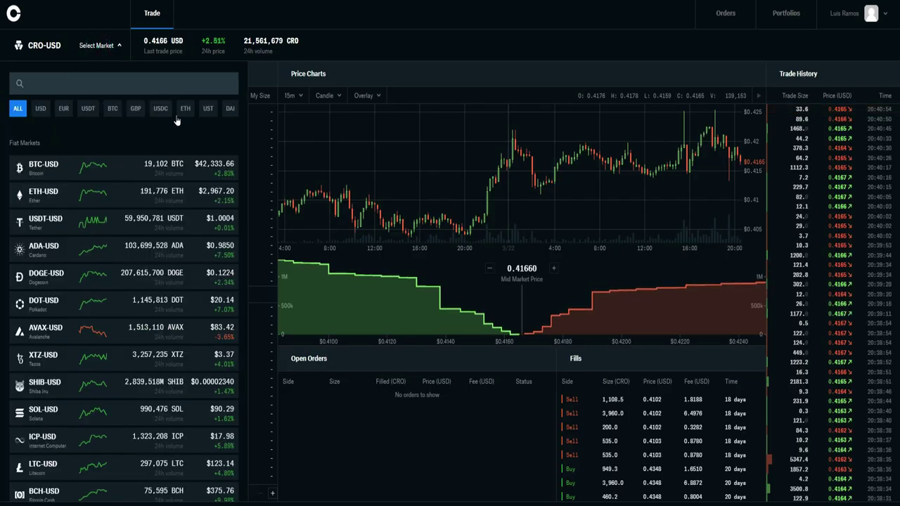
pyautogui.click(38, 190)
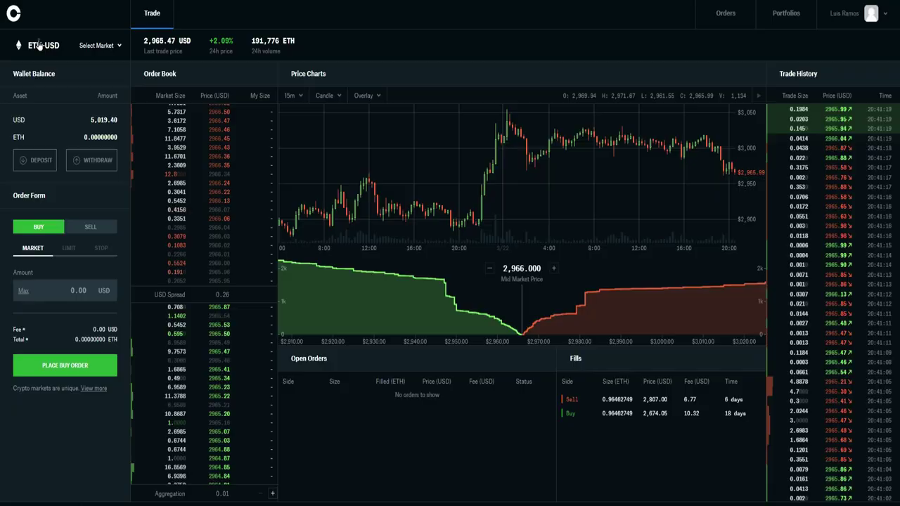
# Search the available markets for SHIB and open the SHIB-USD market.
pyautogui.click(97, 45)
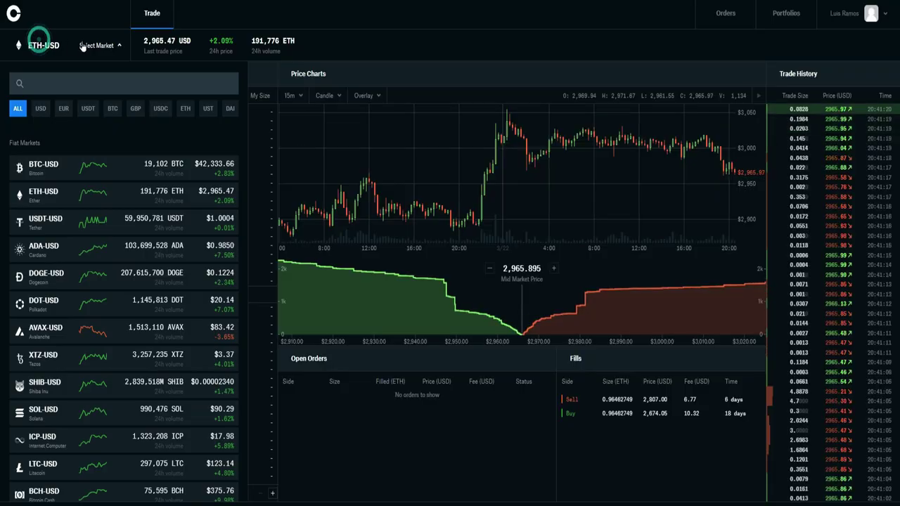
pyautogui.click(51, 79)
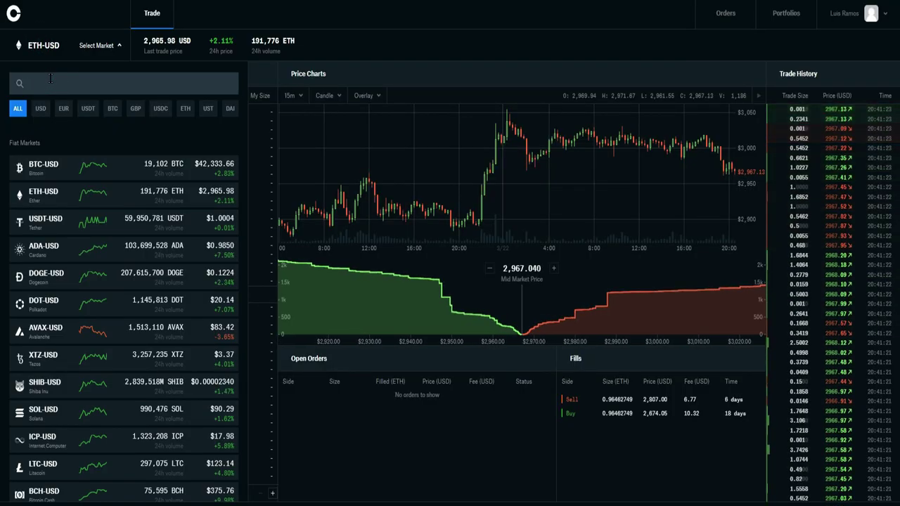
pyautogui.write('SI')
pyautogui.press('BackSpace')
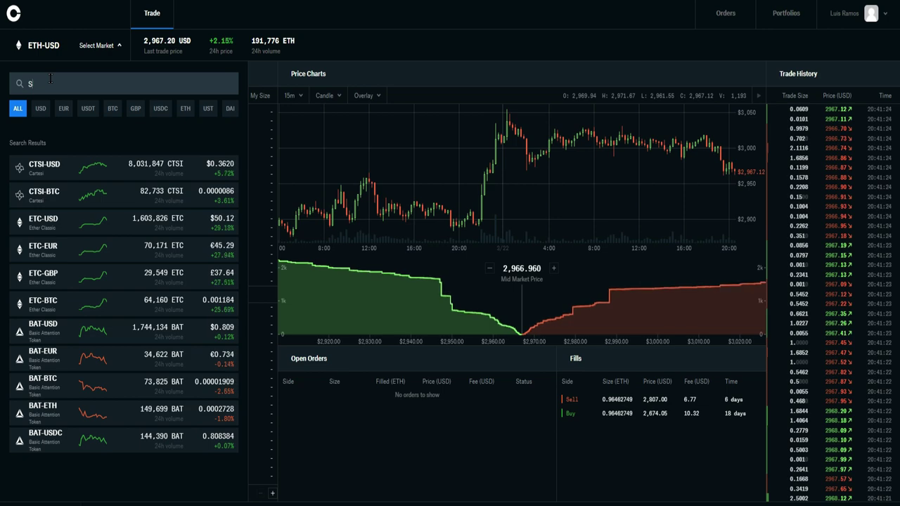
pyautogui.write('HIB')
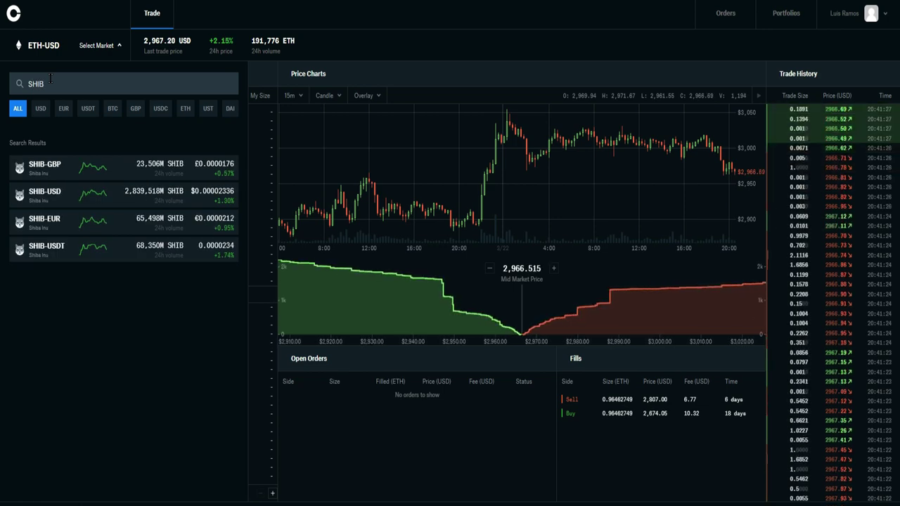
pyautogui.click(42, 196)
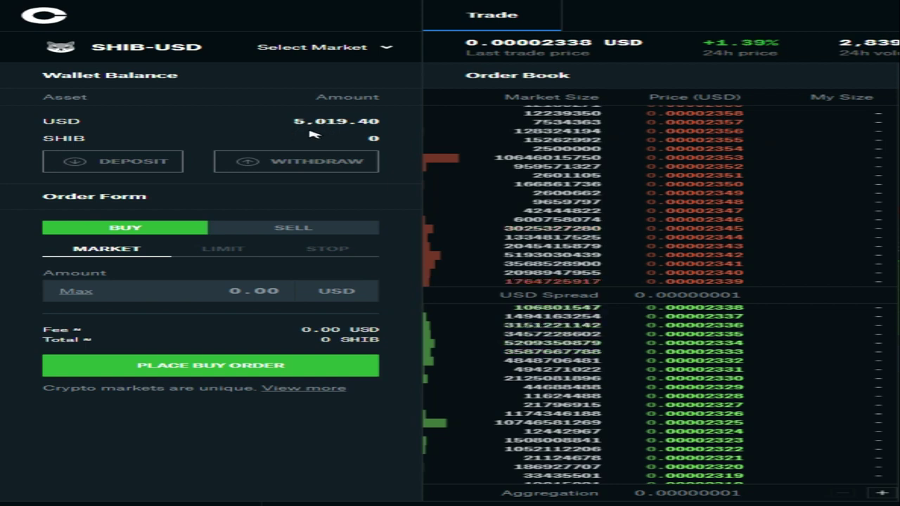
# Search the available markets for APE and open the APE-USD market.
pyautogui.click(304, 50)
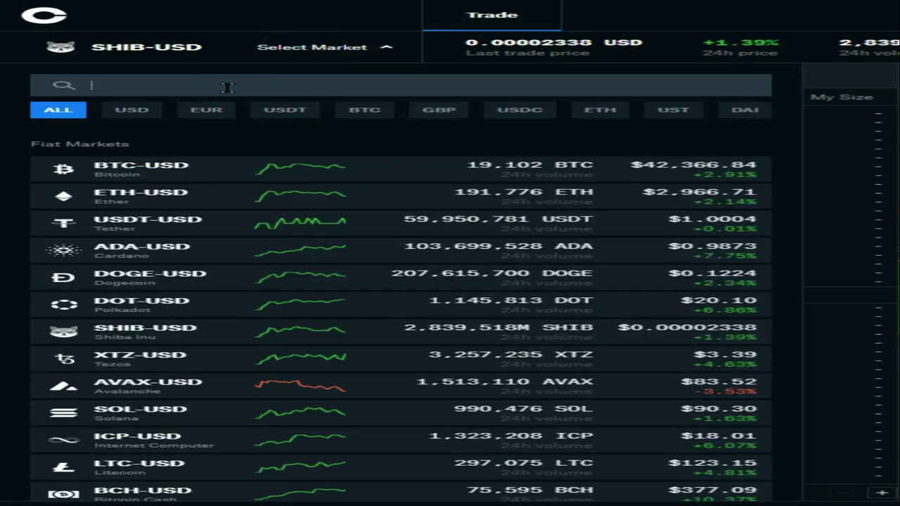
pyautogui.write('APE')
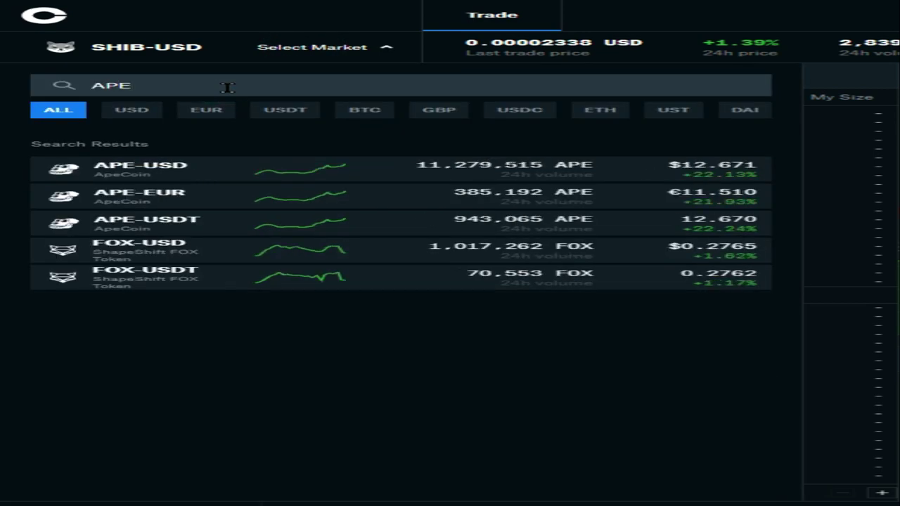
pyautogui.click(151, 169)
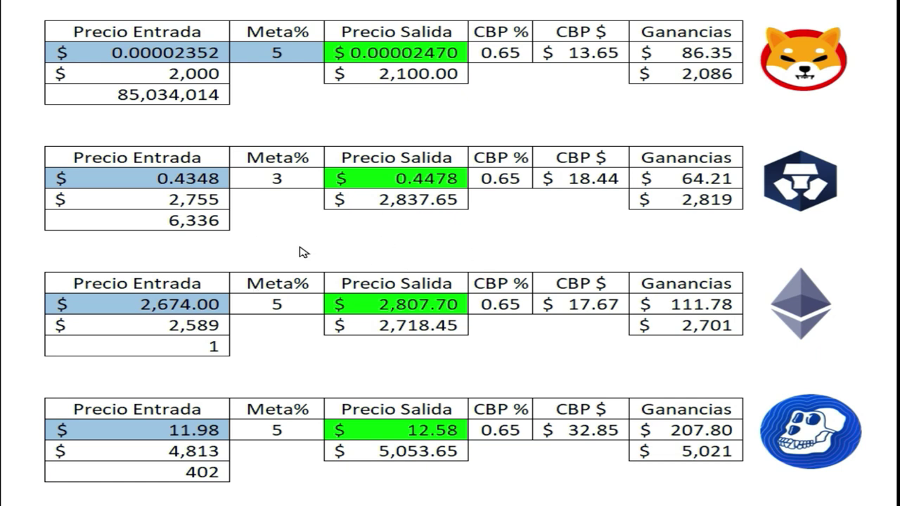
# In the profit spreadsheet, examine the CRO trade's entry price, invested amount, target percentage, exit price, commission and gains.
pyautogui.click(102, 176)
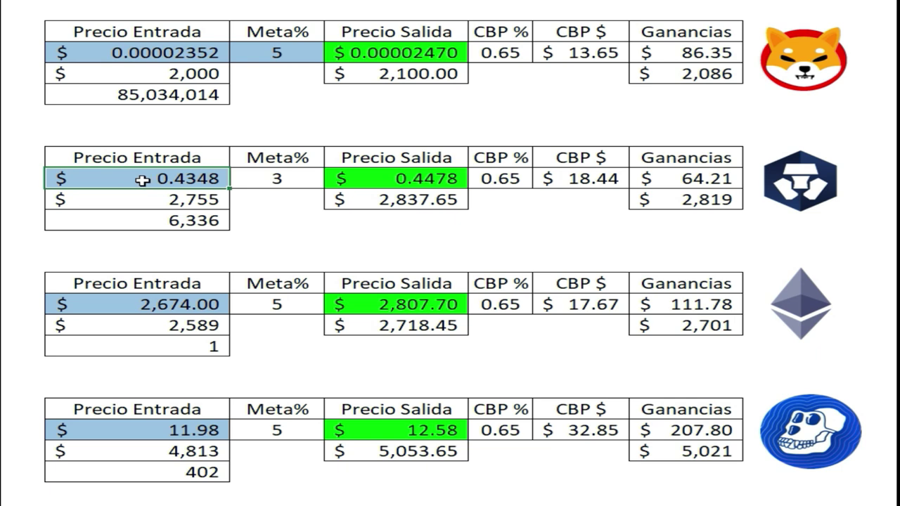
pyautogui.click(251, 177)
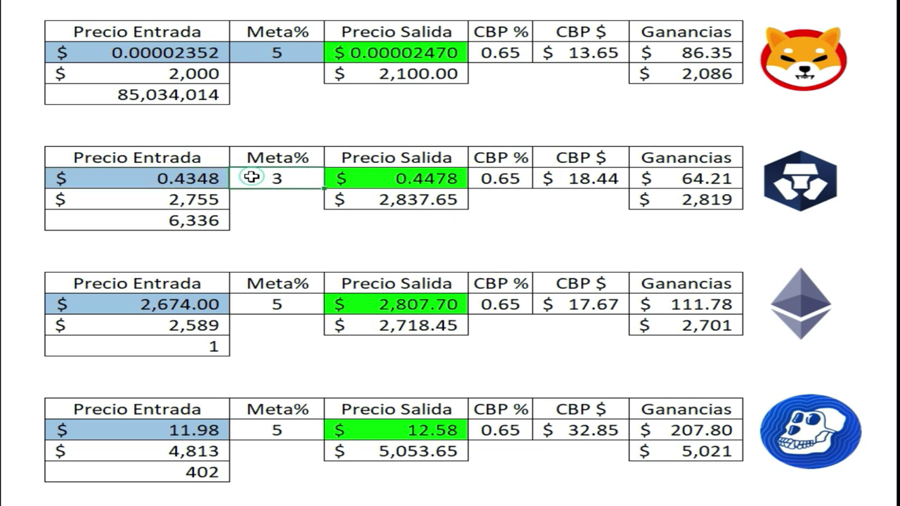
pyautogui.click(368, 177)
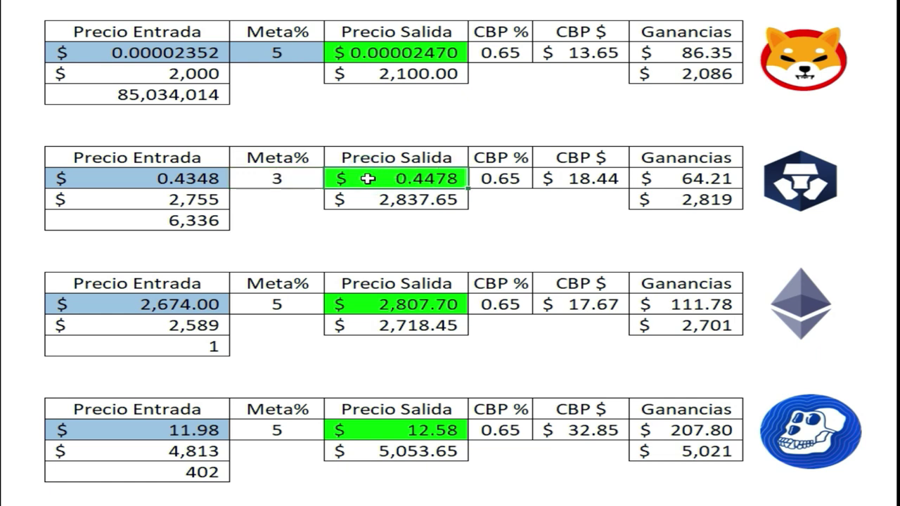
pyautogui.click(644, 178)
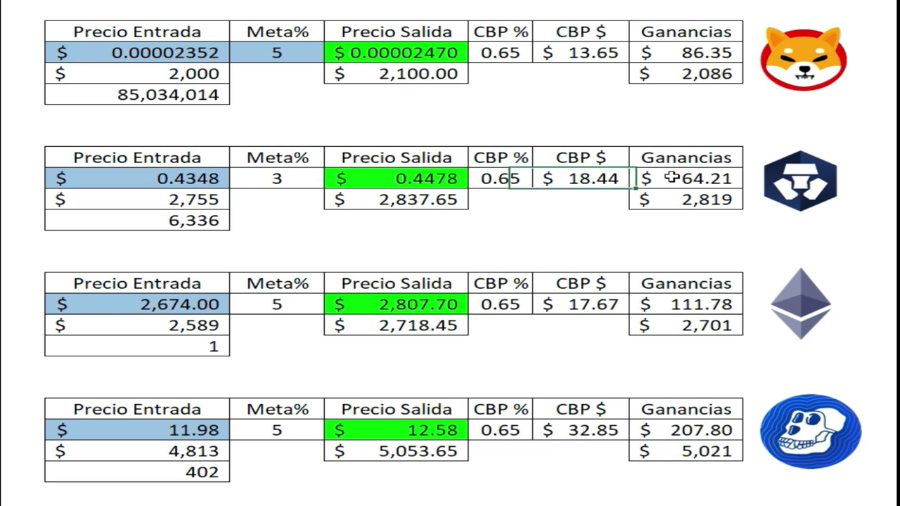
pyautogui.click(132, 198)
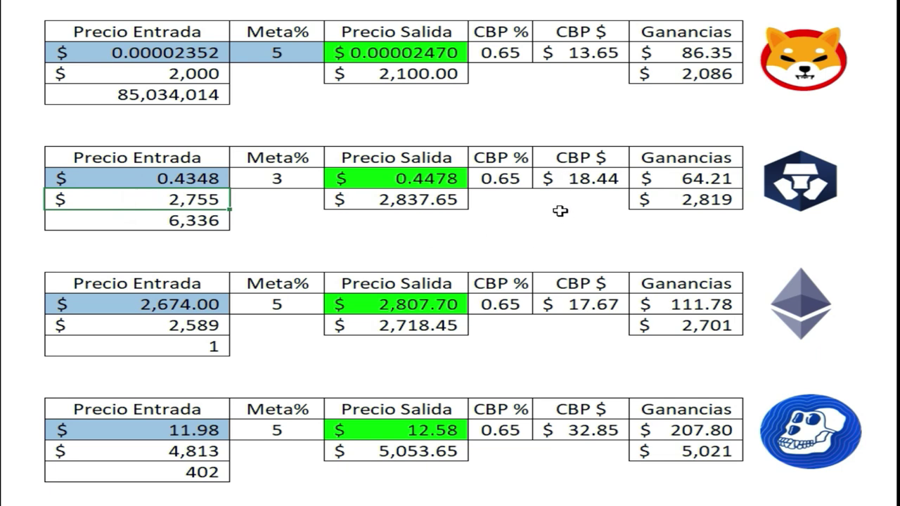
pyautogui.click(479, 178)
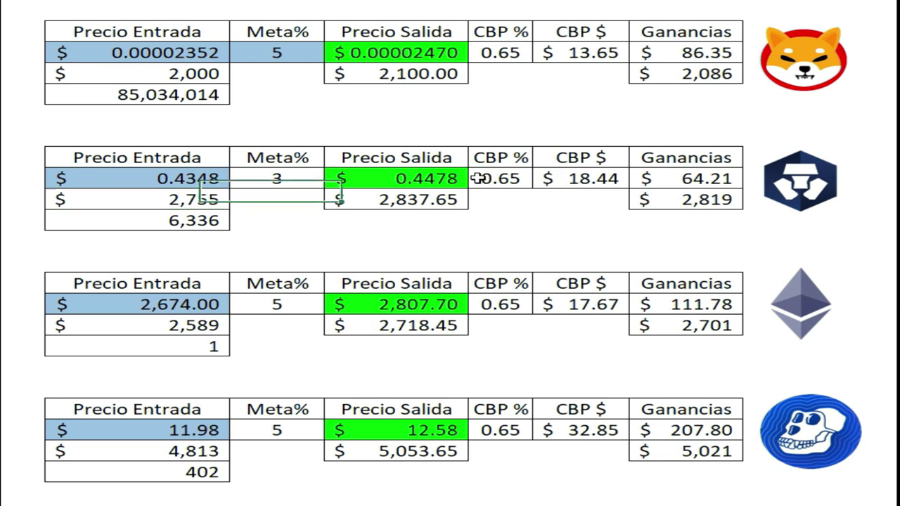
pyautogui.click(575, 175)
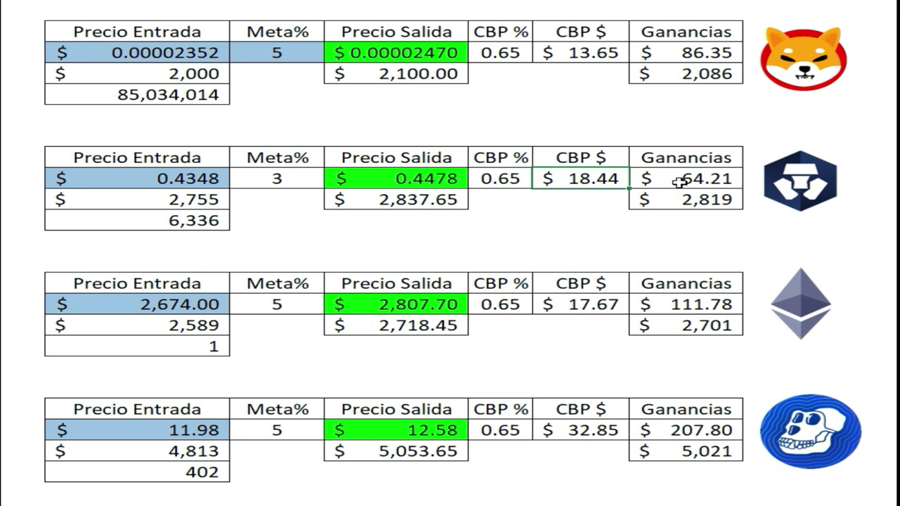
pyautogui.click(677, 181)
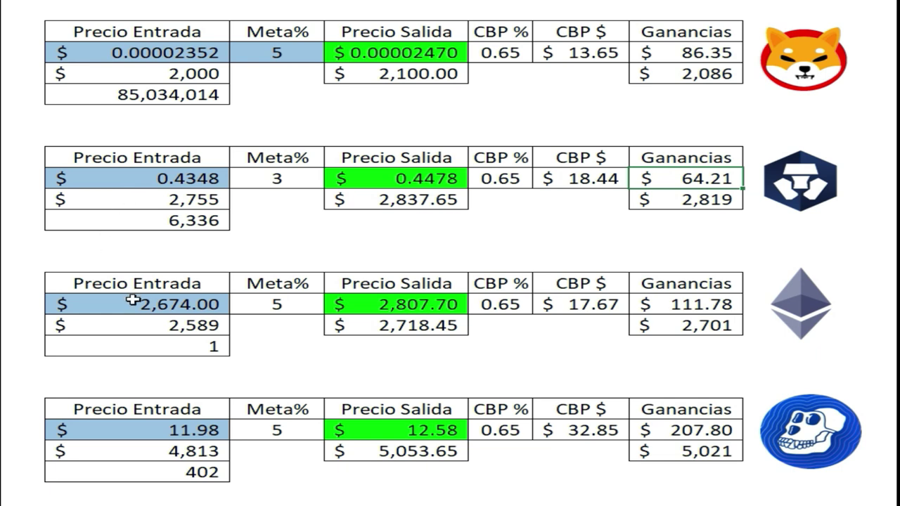
# Review the Shiba Inu trade's entry and exit prices and set its target percentage (Meta%) to 6.
pyautogui.click(121, 55)
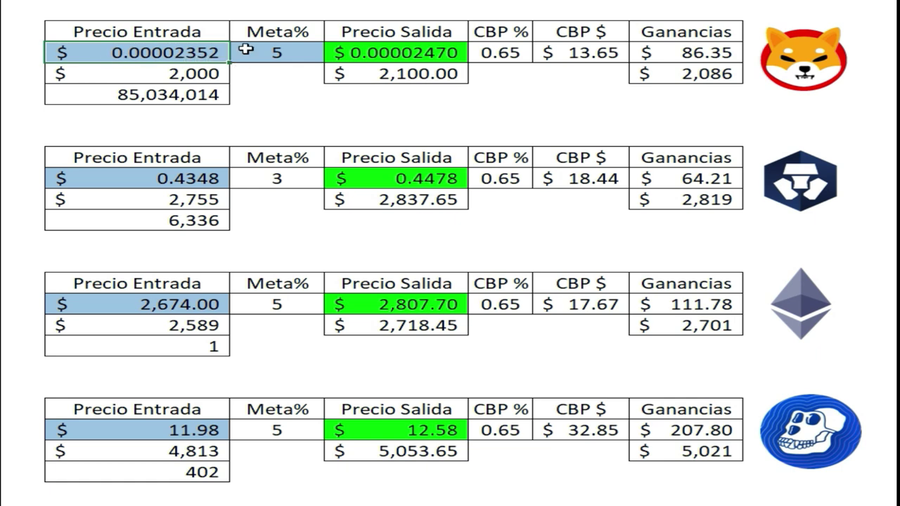
pyautogui.click(245, 49)
pyautogui.click(387, 51)
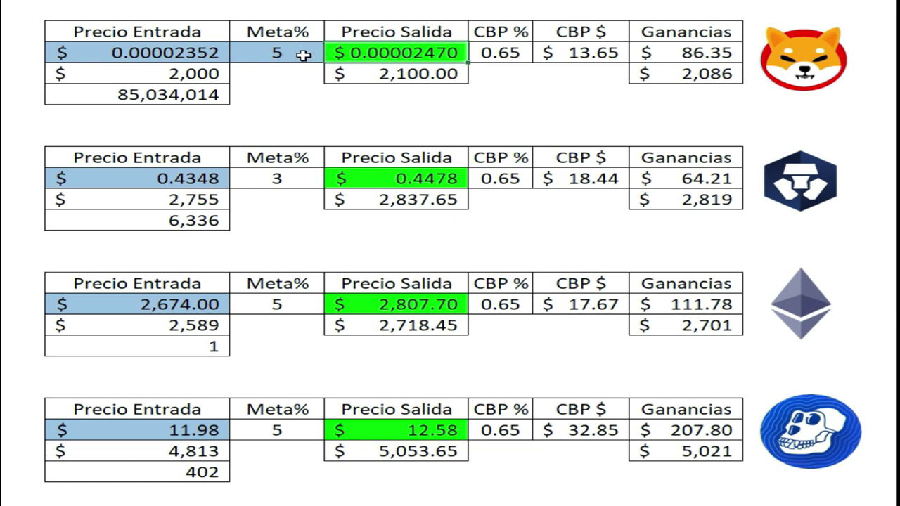
pyautogui.click(279, 51)
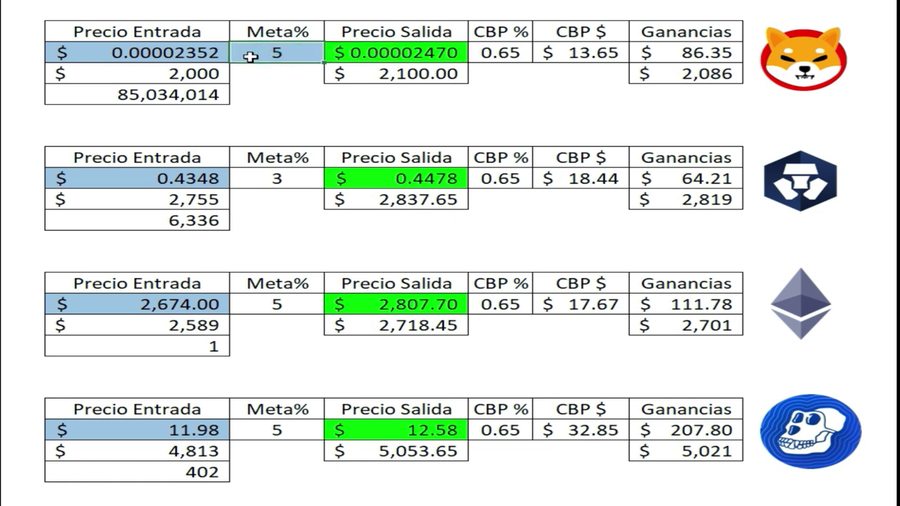
pyautogui.write('6')
pyautogui.press('Return')
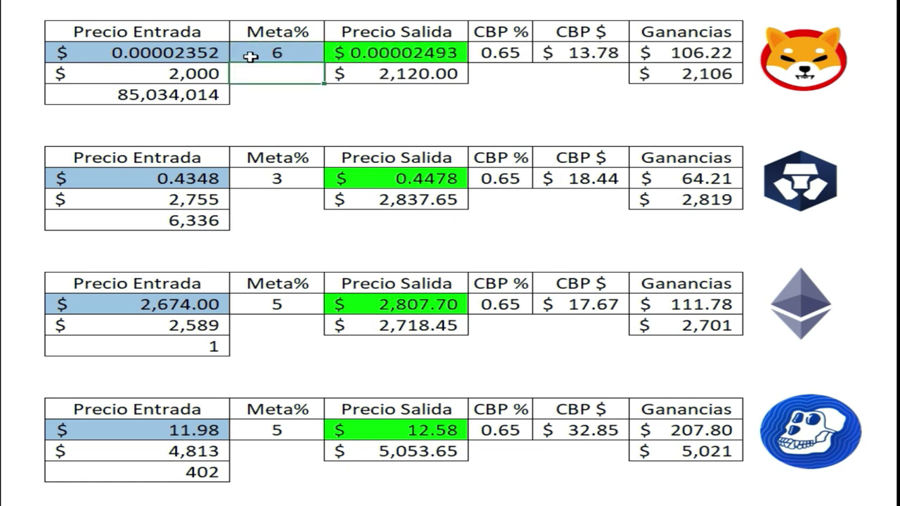
# Try 7 as the Shiba Inu trade's Meta% value and restore it to 6.
pyautogui.click(251, 55)
pyautogui.write('7')
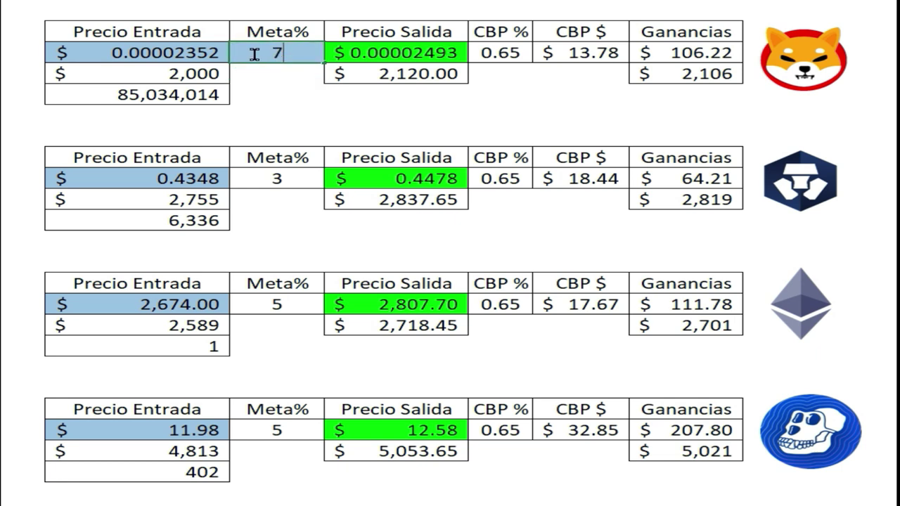
pyautogui.press('Return')
pyautogui.doubleClick(268, 49)
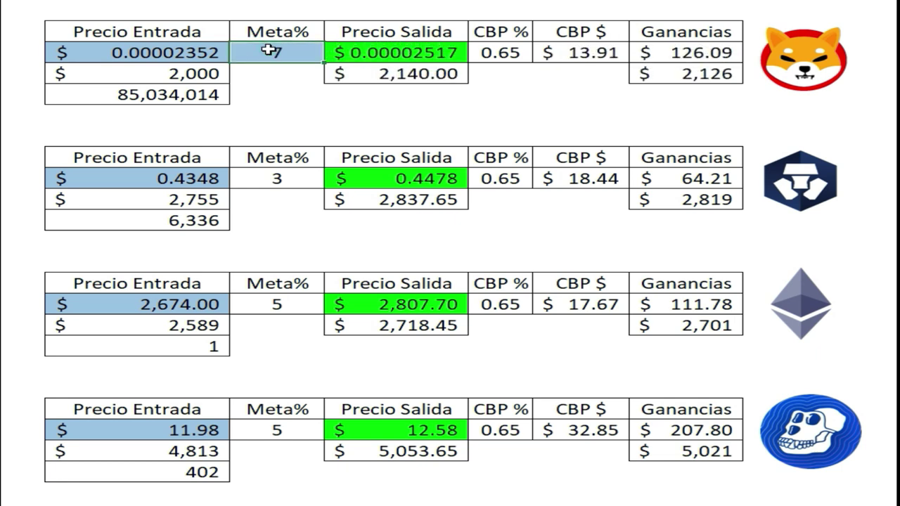
pyautogui.press('BackSpace')
pyautogui.write('6')
pyautogui.press('Return')
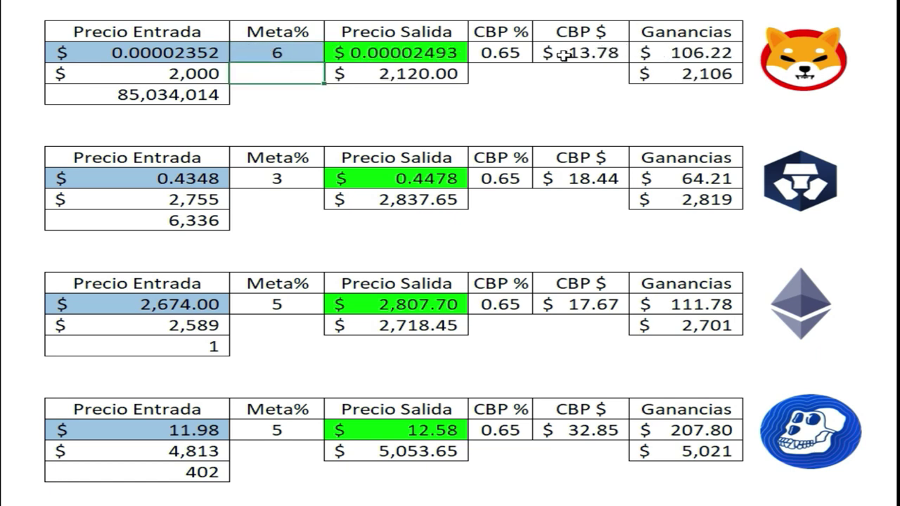
# Examine the Ethereum trade's entry price, investment, exit price, commission and gains, and compare its profit with the Shiba Inu trade's.
pyautogui.click(114, 303)
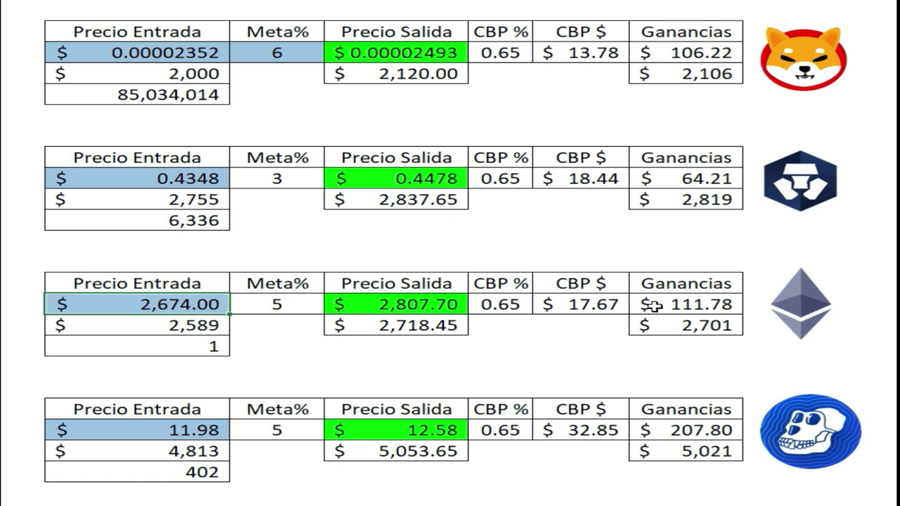
pyautogui.click(127, 325)
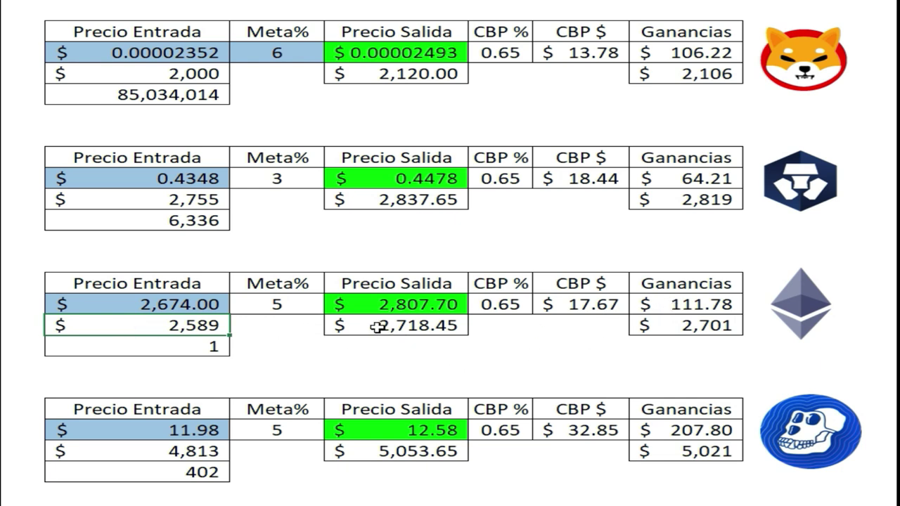
pyautogui.click(378, 305)
pyautogui.click(365, 325)
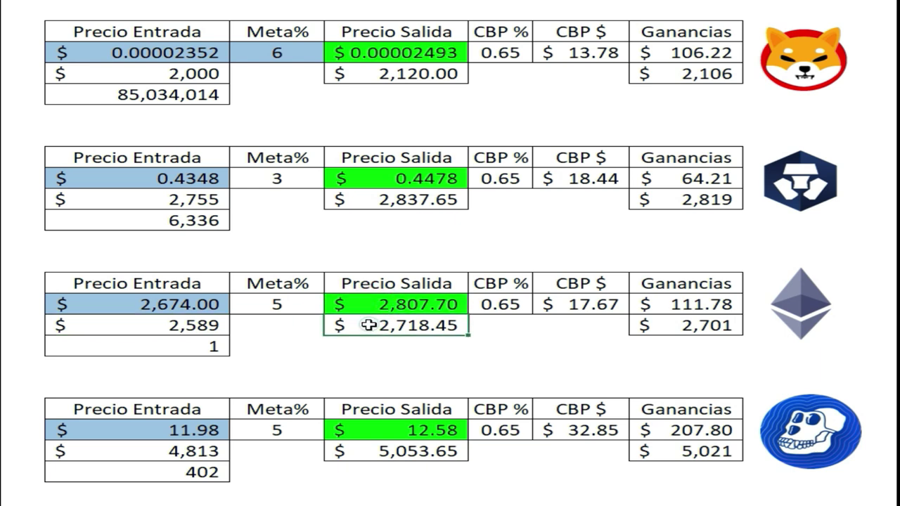
pyautogui.click(367, 324)
pyautogui.click(677, 324)
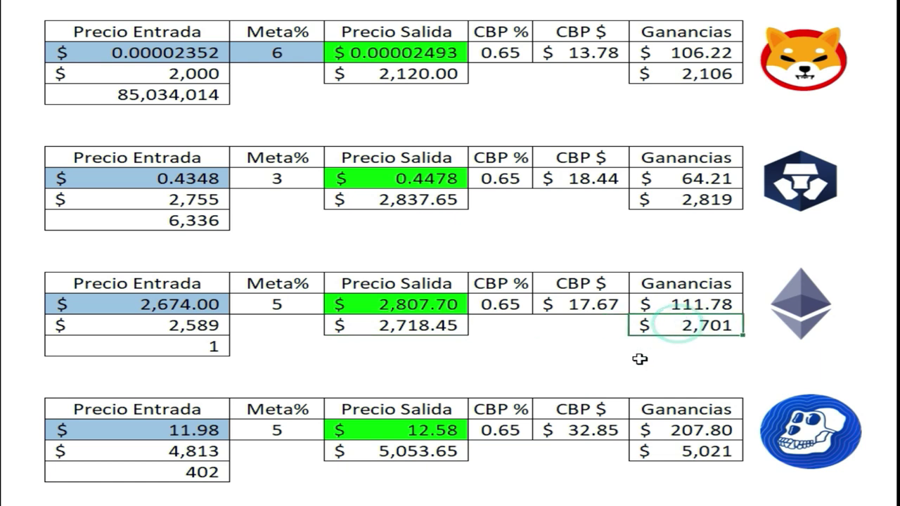
pyautogui.click(418, 329)
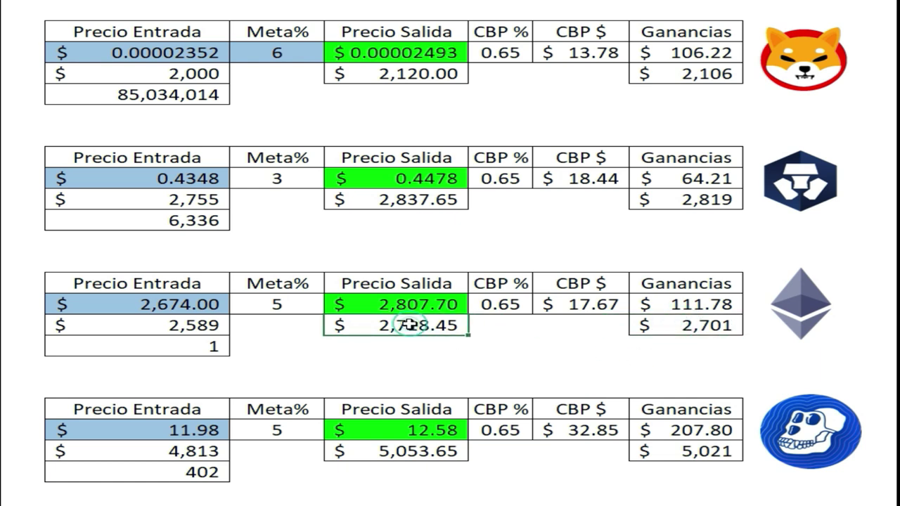
pyautogui.click(575, 305)
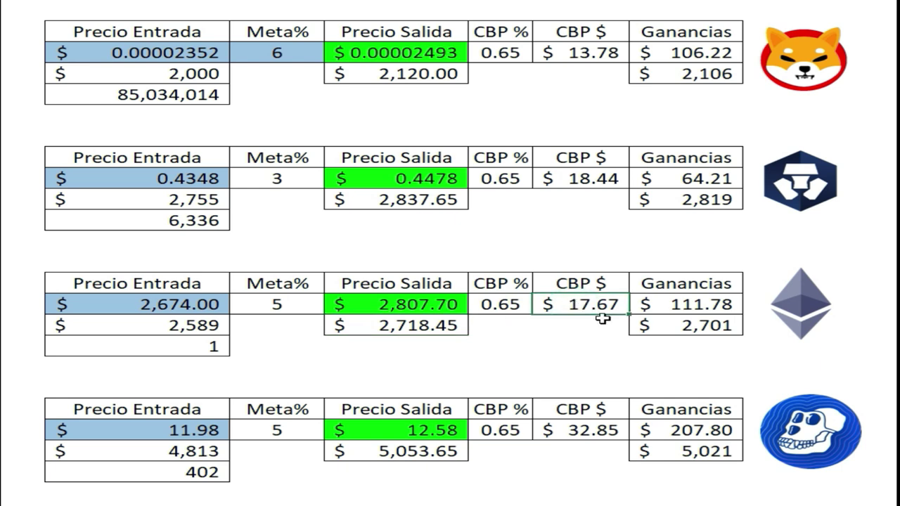
pyautogui.click(669, 330)
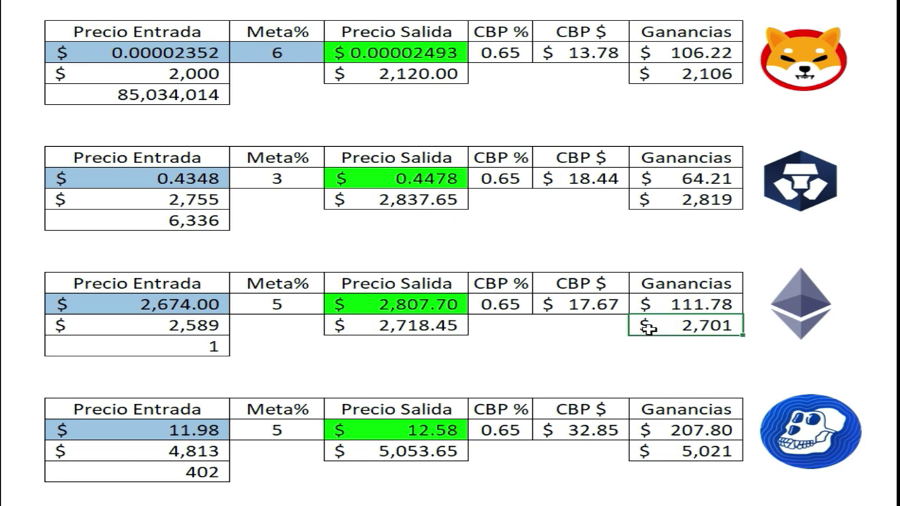
pyautogui.click(656, 304)
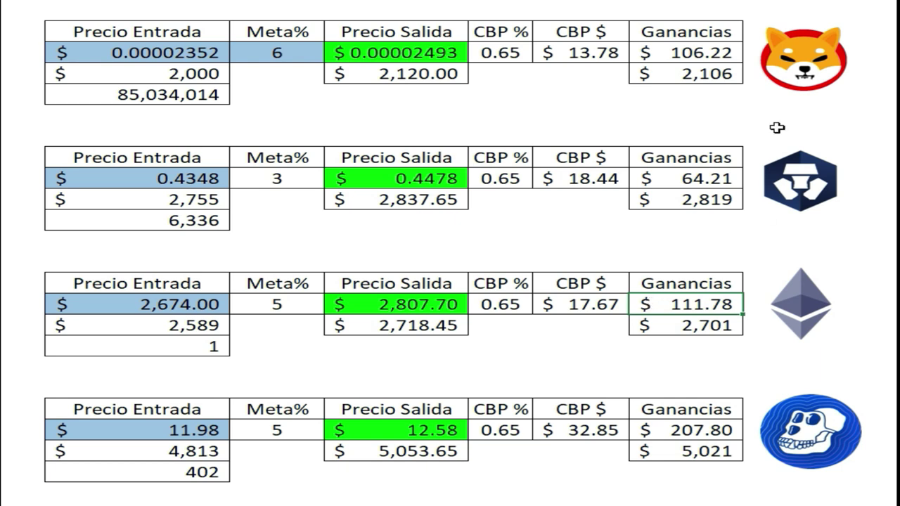
pyautogui.click(675, 54)
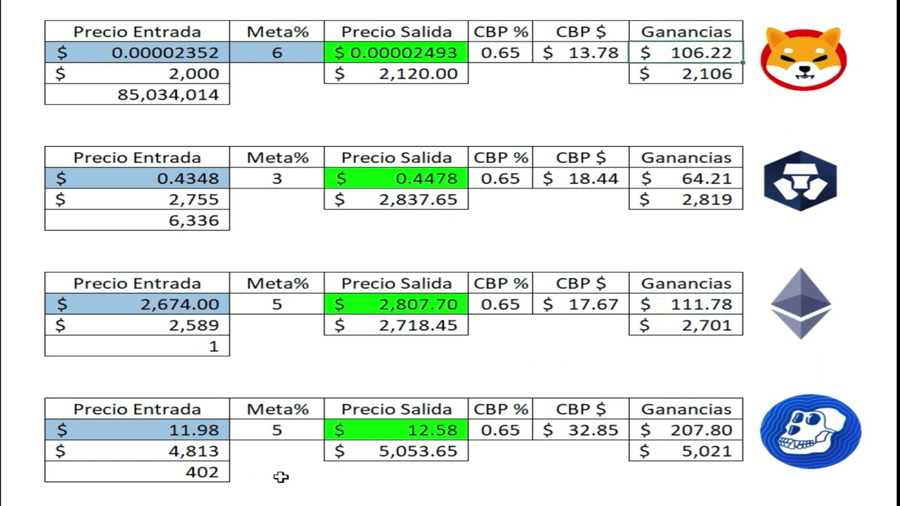
# Examine the ApeCoin trade's entry price, invested amount, target percentage, exit price, commission and gains.
pyautogui.click(127, 432)
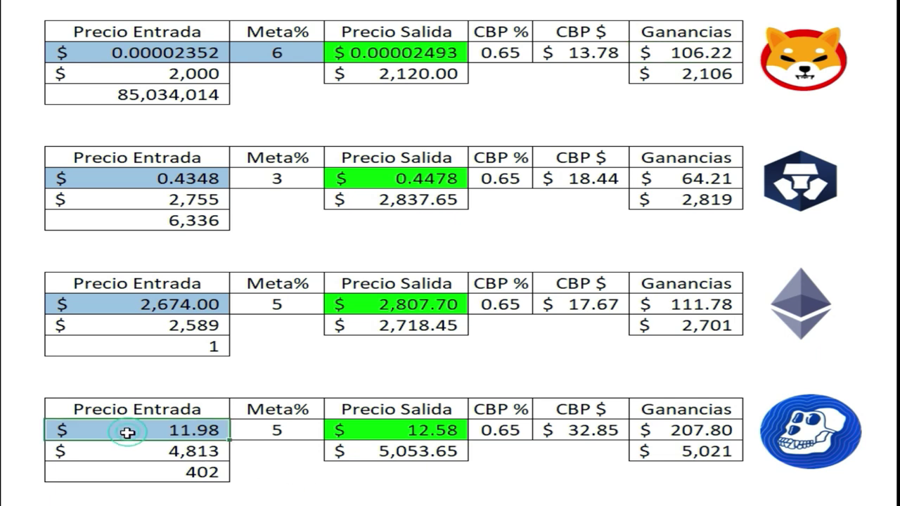
pyautogui.click(128, 455)
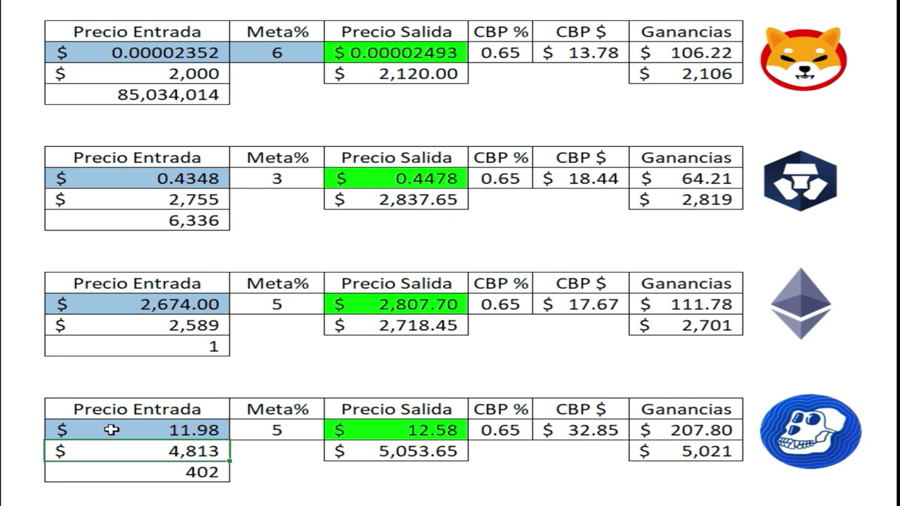
pyautogui.click(111, 429)
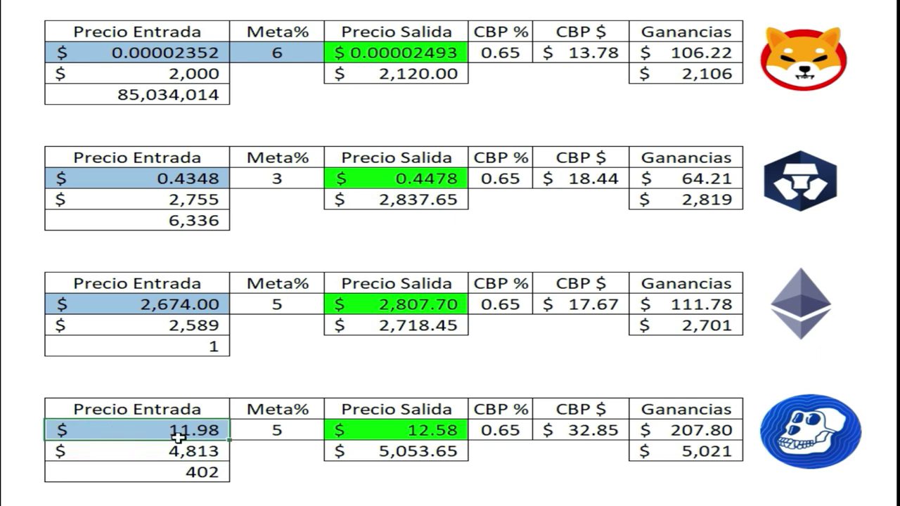
pyautogui.click(255, 429)
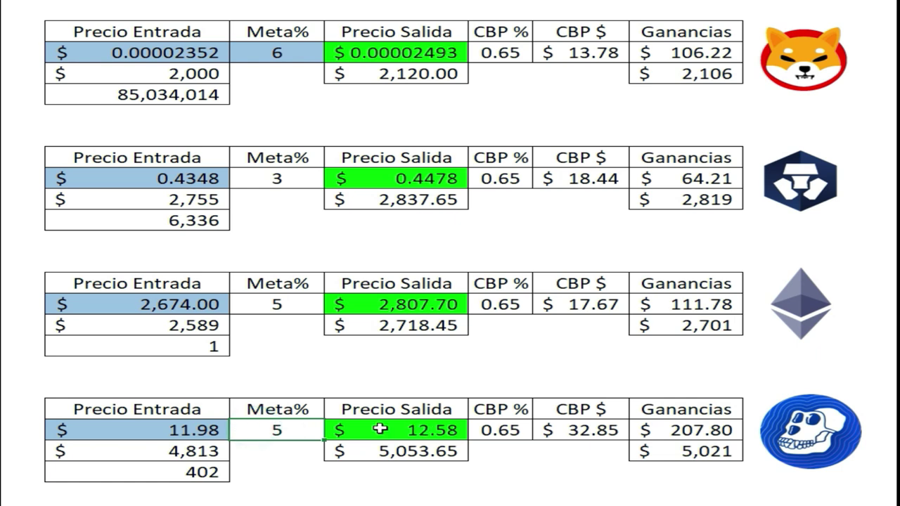
pyautogui.click(373, 427)
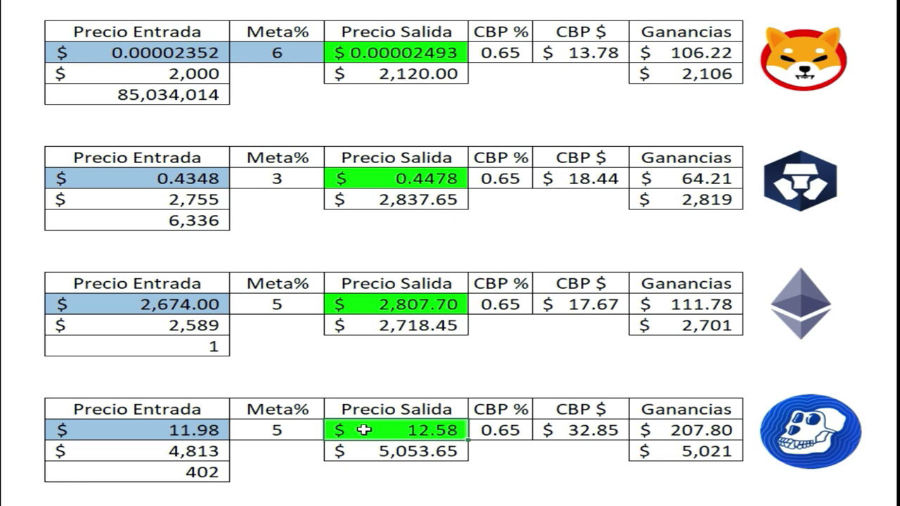
pyautogui.click(566, 427)
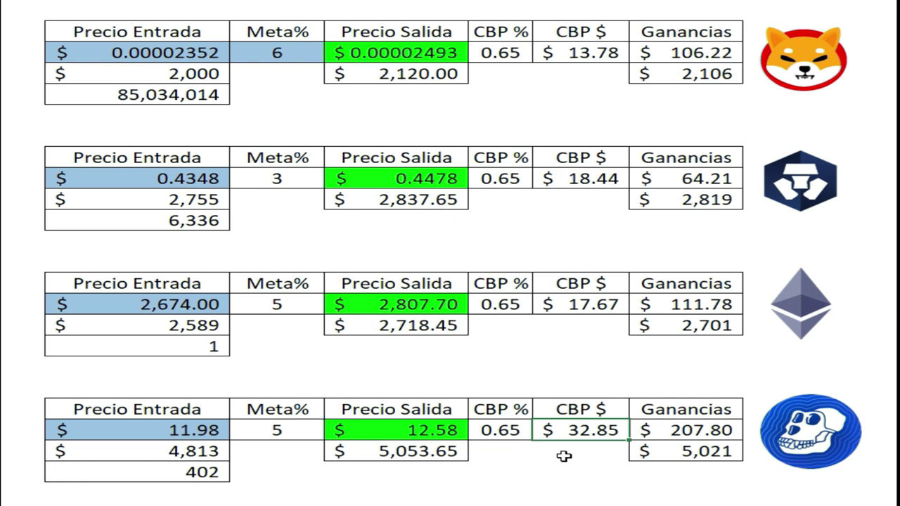
pyautogui.click(673, 429)
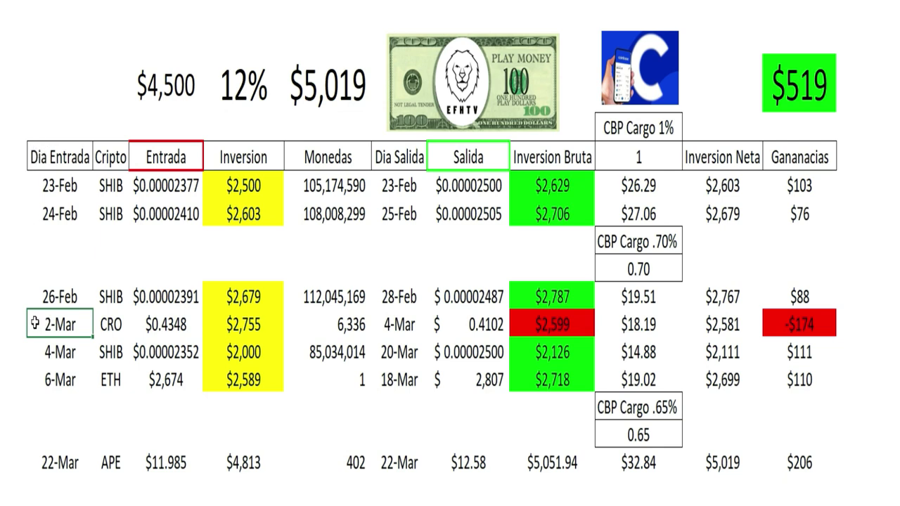
# In the trade log, review the CRO trade's row of 2-Mar, checking its coin and entry price.
pyautogui.click(107, 323)
pyautogui.click(155, 324)
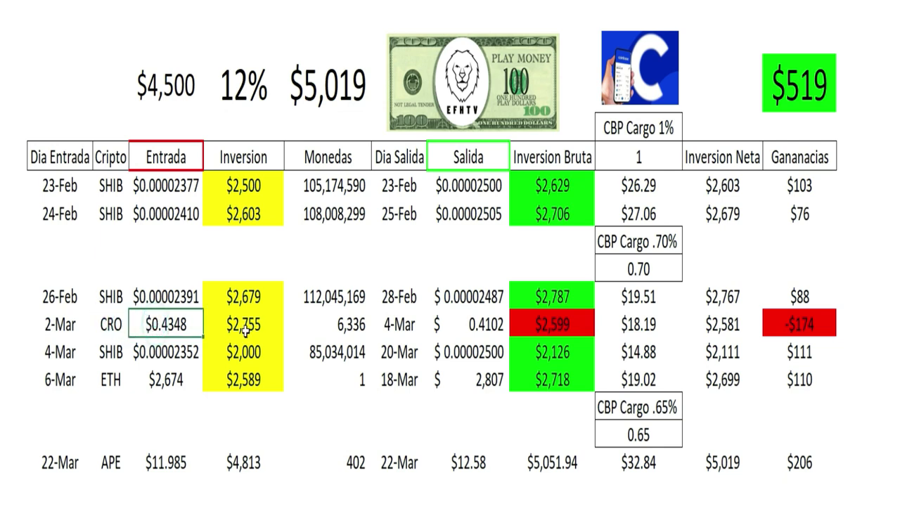